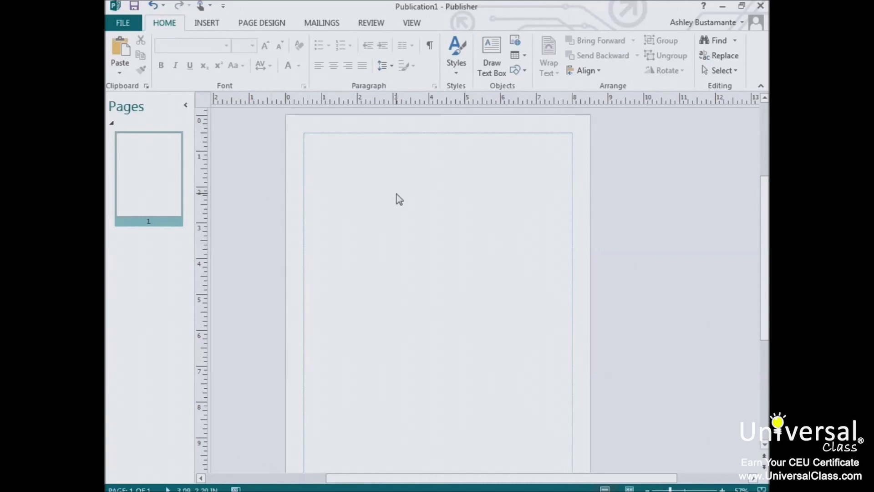
Insert Catalog Pages from the Insert tab to add a page 2 with a Catalog Merge Area.
left_click(210, 28)
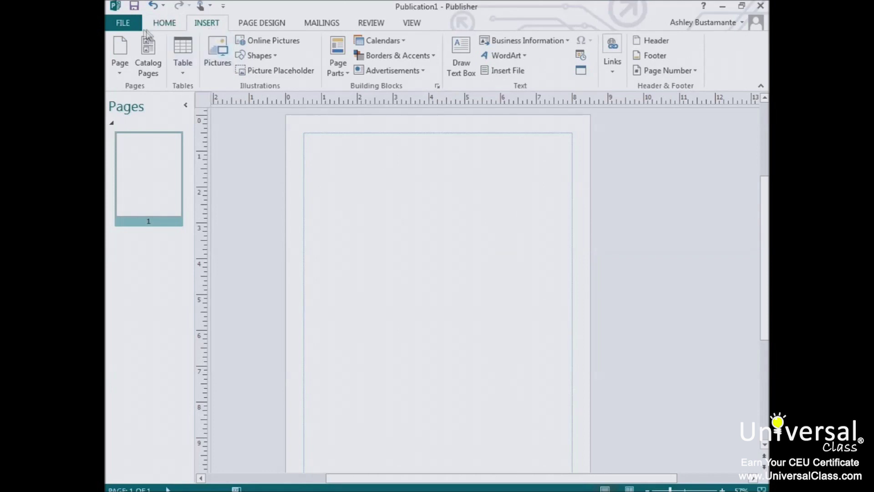
left_click(152, 62)
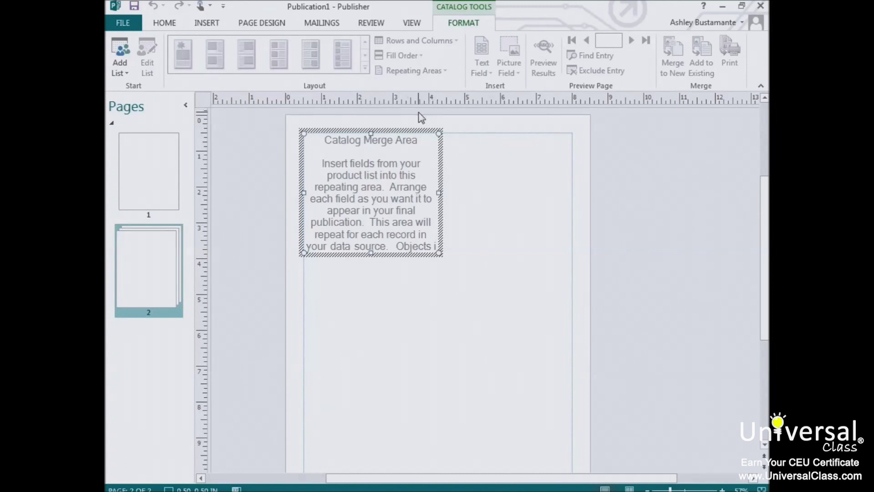
Start a new product list with Add List > Type a New List and add an entry row.
left_click(120, 69)
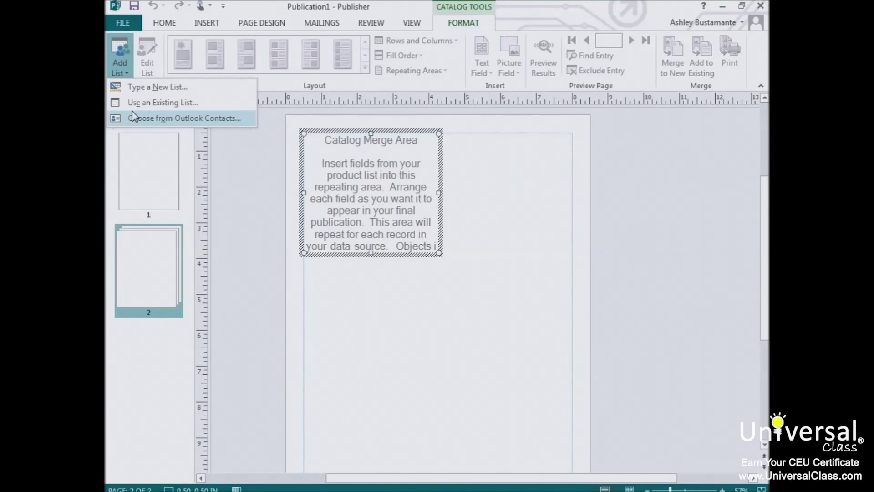
left_click(163, 94)
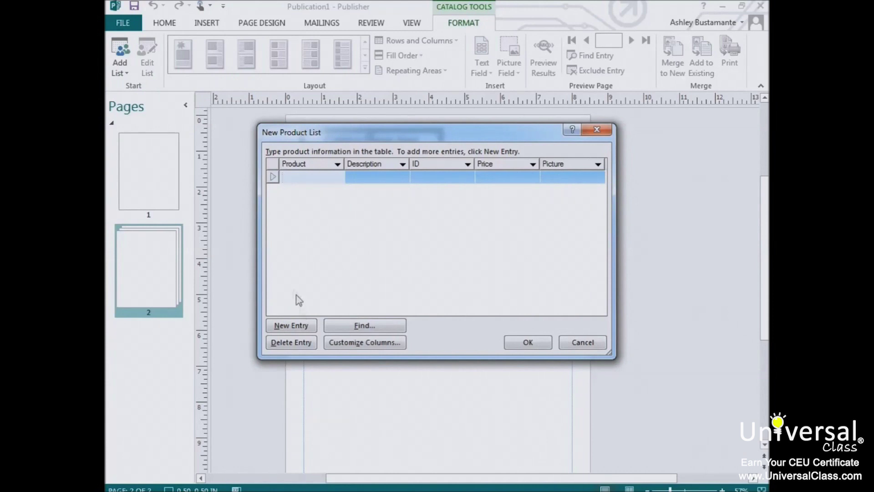
left_click(303, 326)
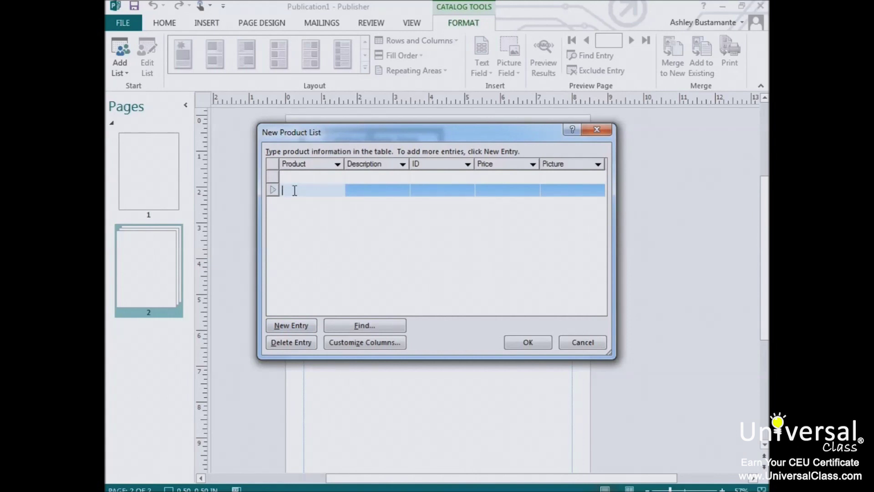
Enter 'Herbal Shampoo' as the first product, then open the list's field customization.
type("Herbal Shampoo")
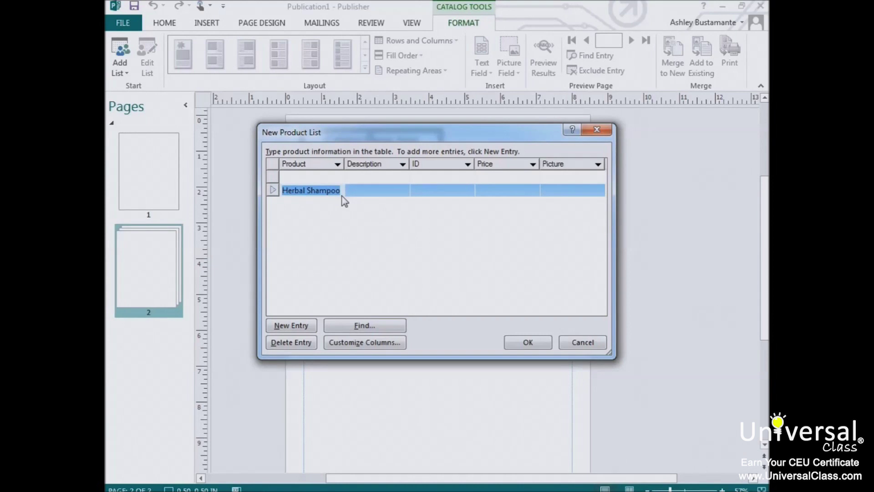
key("Tab")
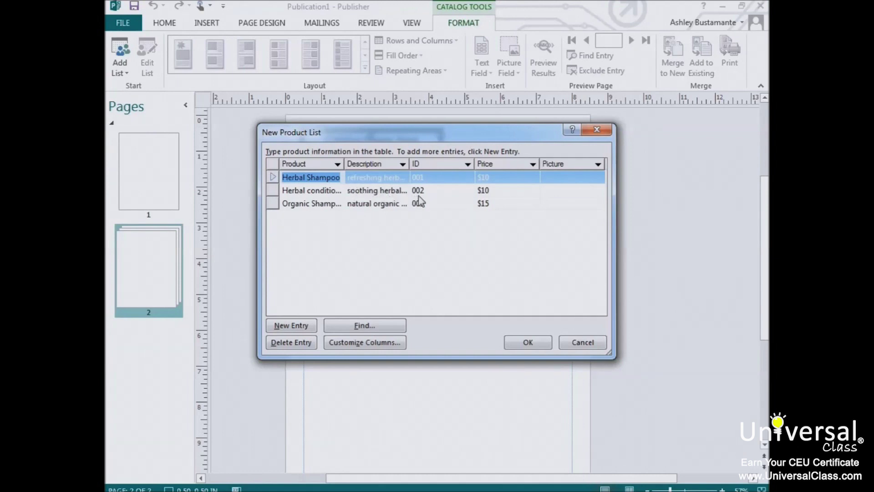
left_click(370, 346)
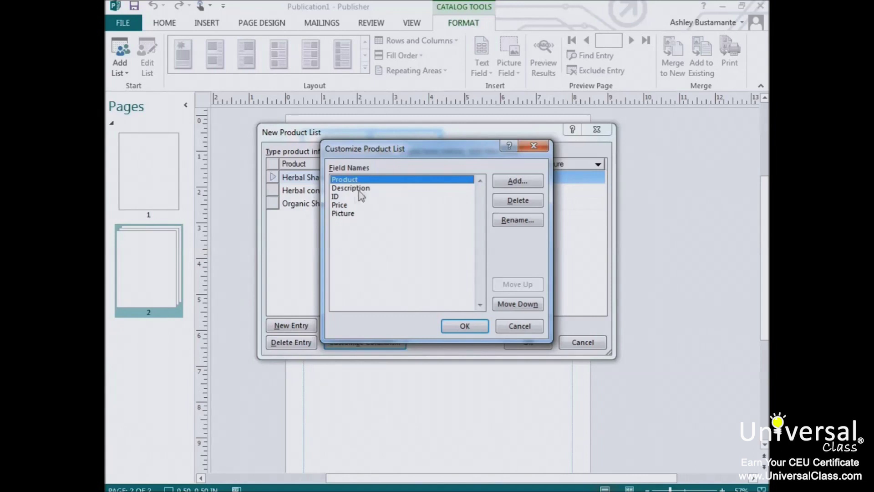
left_click(343, 198)
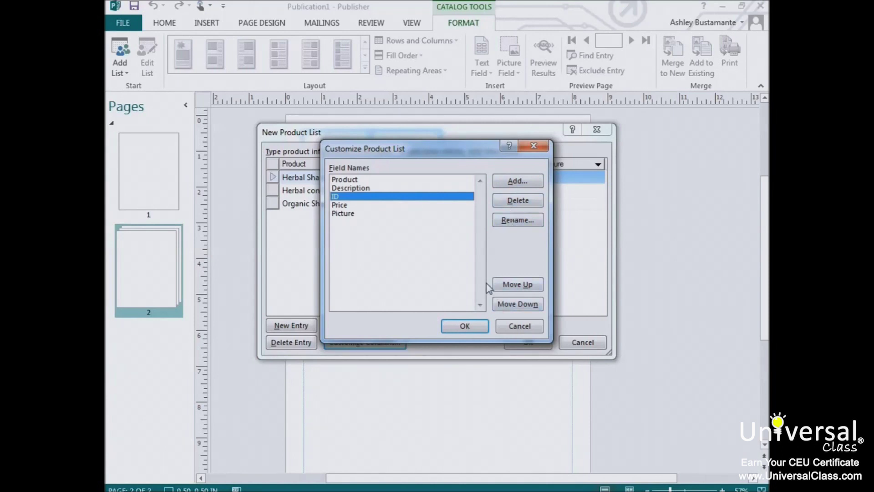
left_click(346, 216)
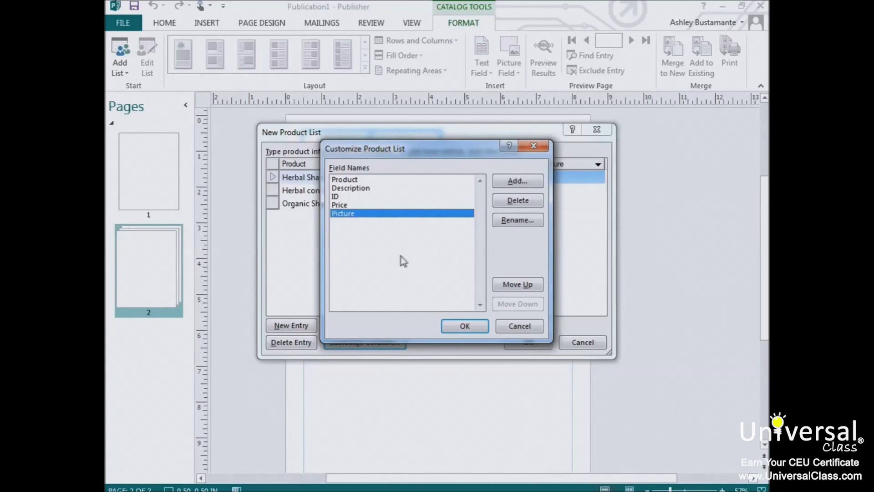
key("Return")
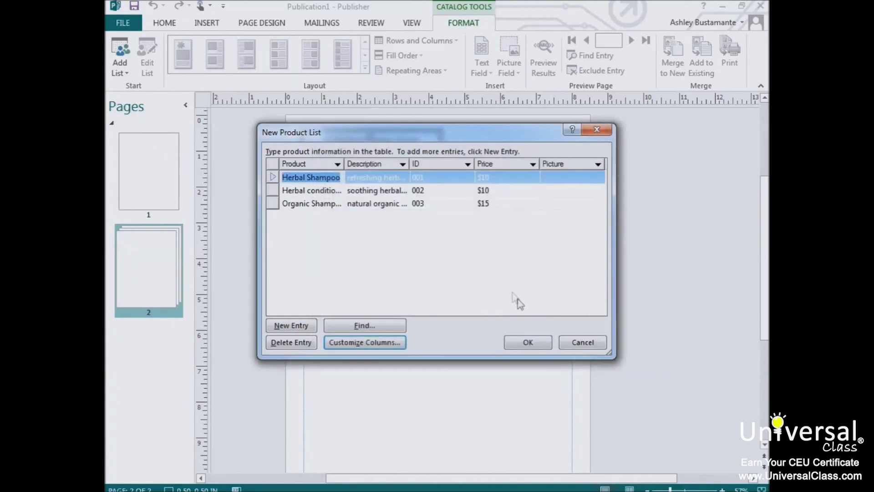
left_click(529, 342)
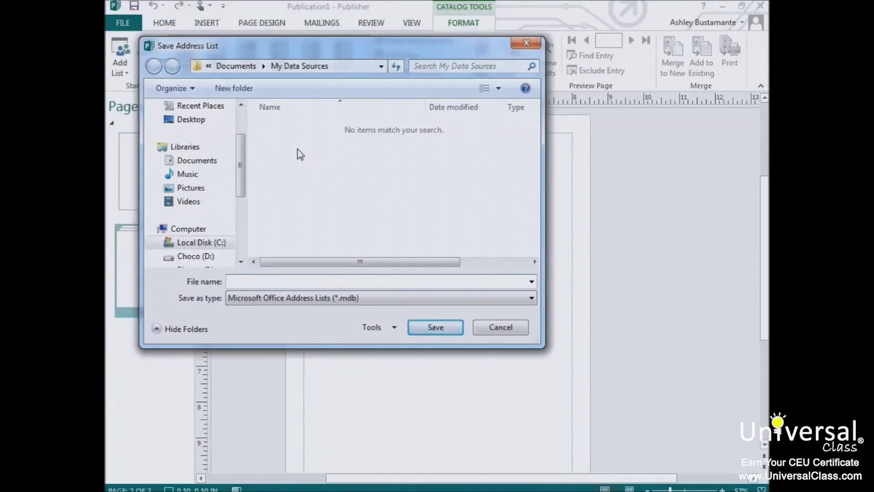
Save the list file as 'Product', then choose Add List > Use an Existing List.
type("Product")
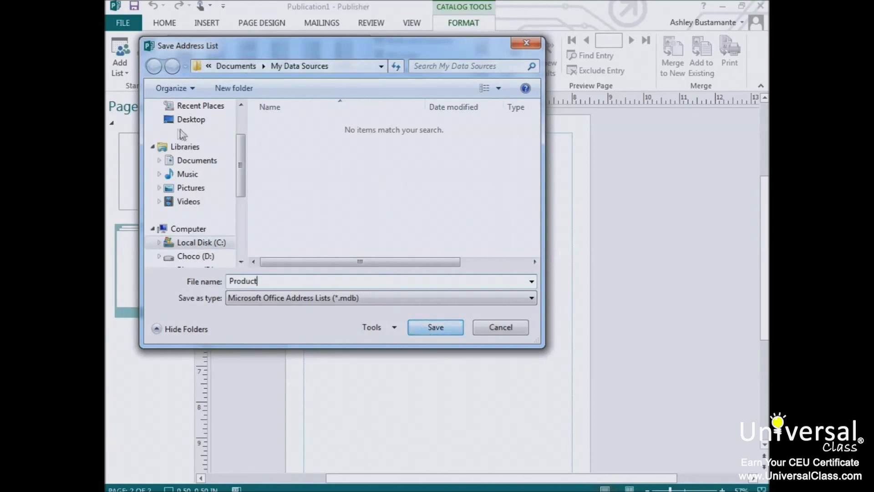
key("Return")
left_click(119, 68)
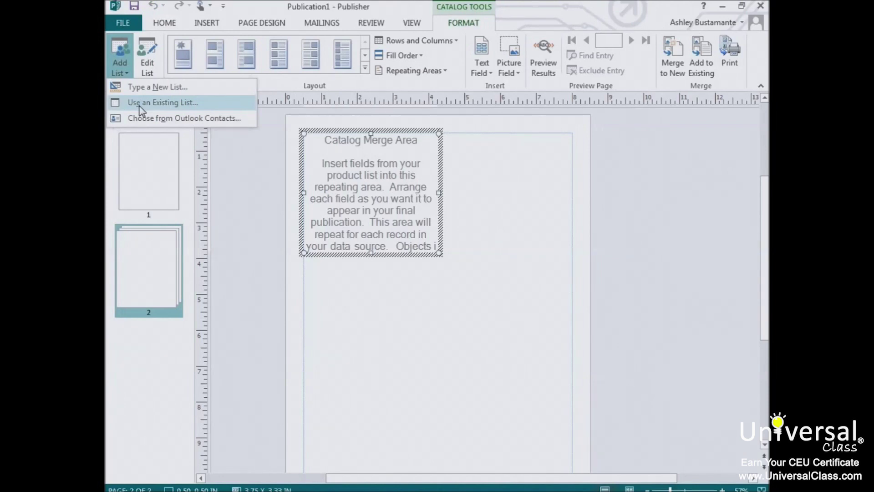
left_click(140, 102)
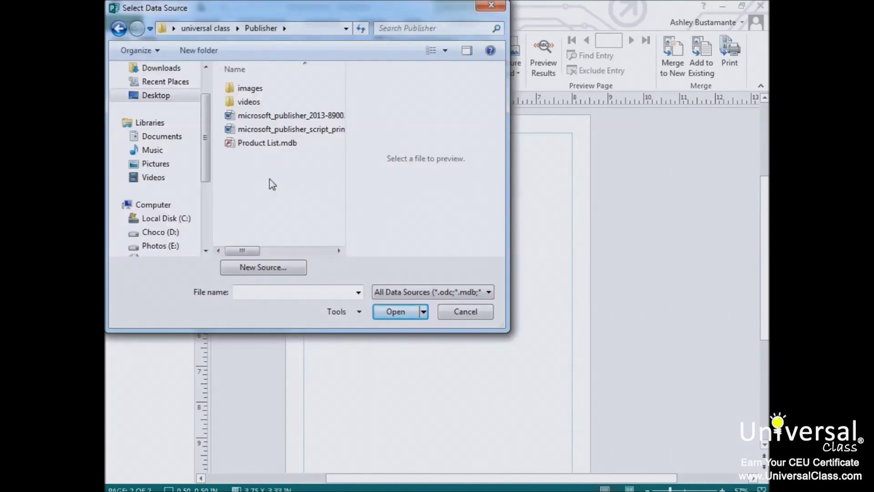
Attach Product List.mdb from the Publisher folder as the catalog's data source.
left_click(266, 143)
double_click(263, 145)
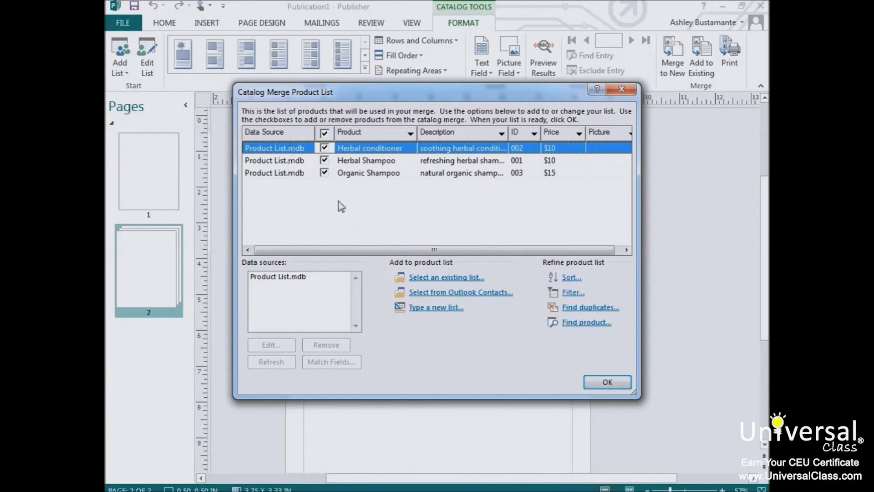
Toggle Organic Shampoo's checkbox, then accept the merge list with all three products.
left_click(324, 173)
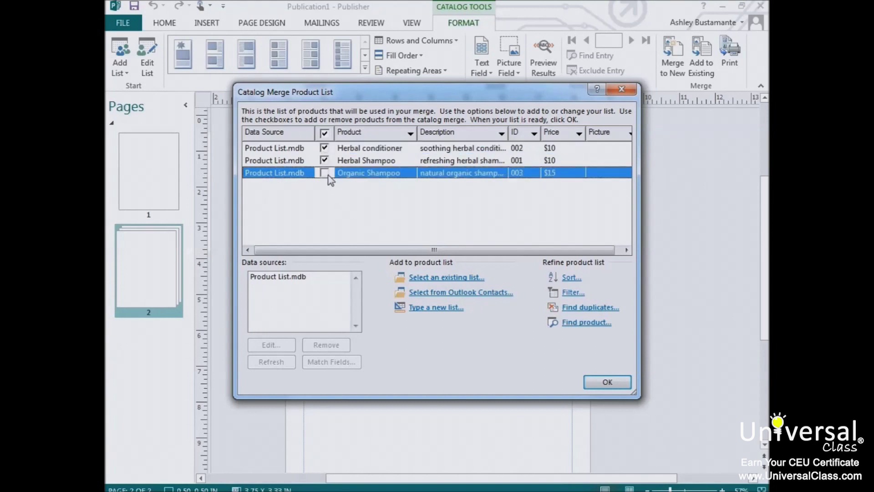
left_click(601, 382)
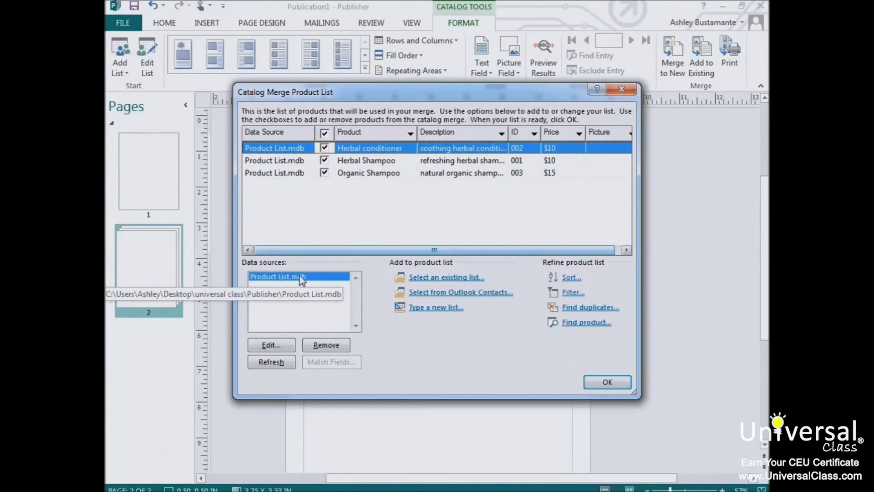
left_click(608, 382)
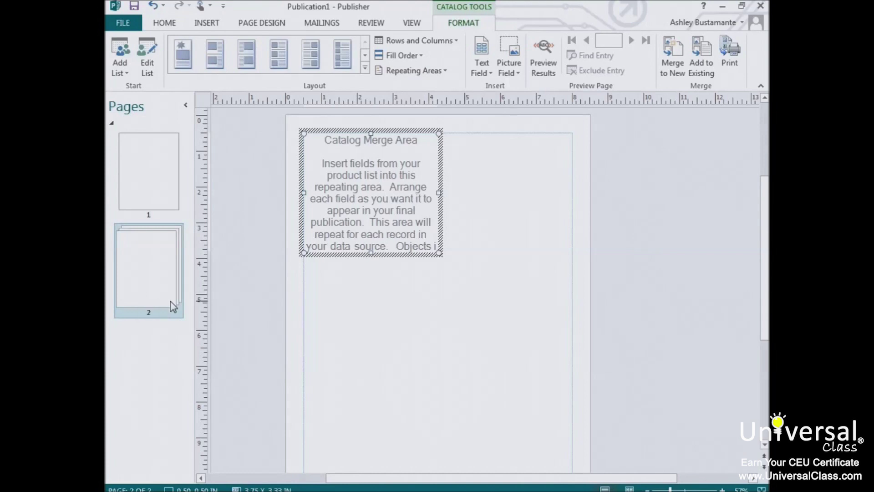
right_click(173, 306)
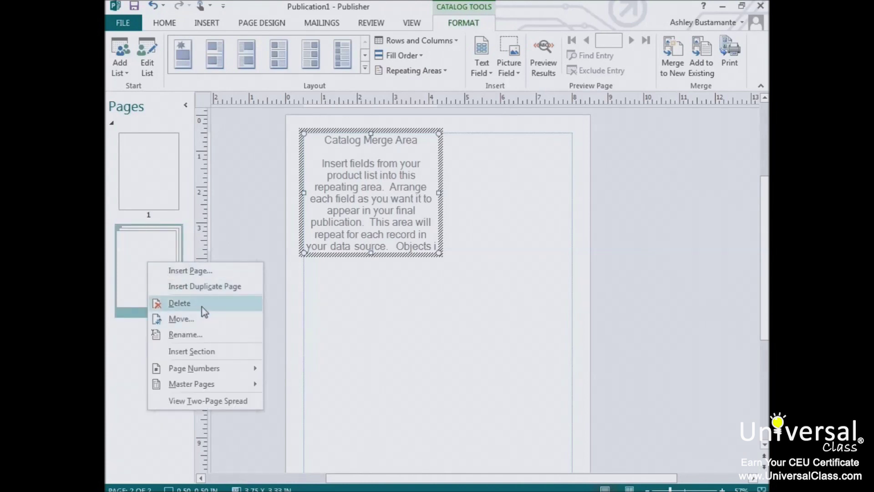
key("Escape")
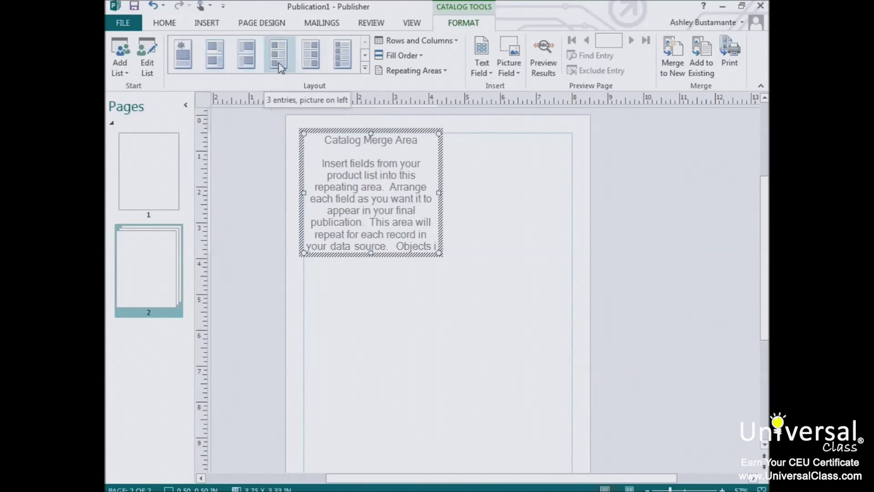
left_click(365, 55)
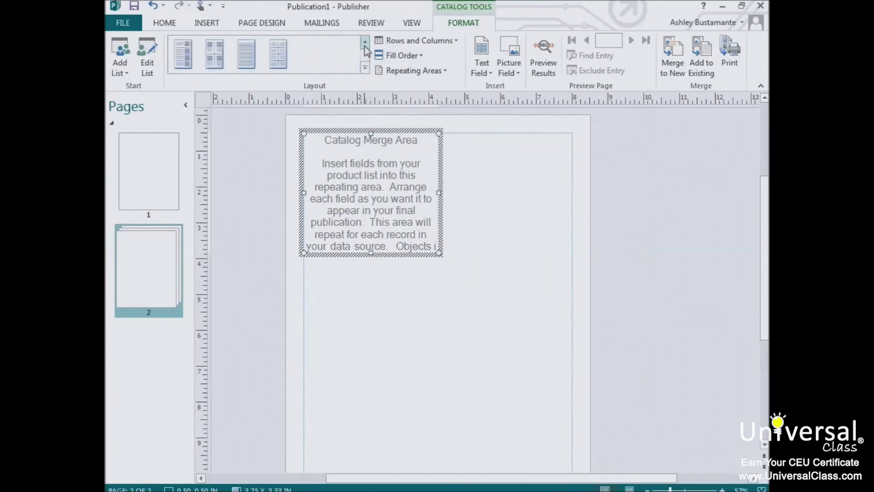
left_click(364, 43)
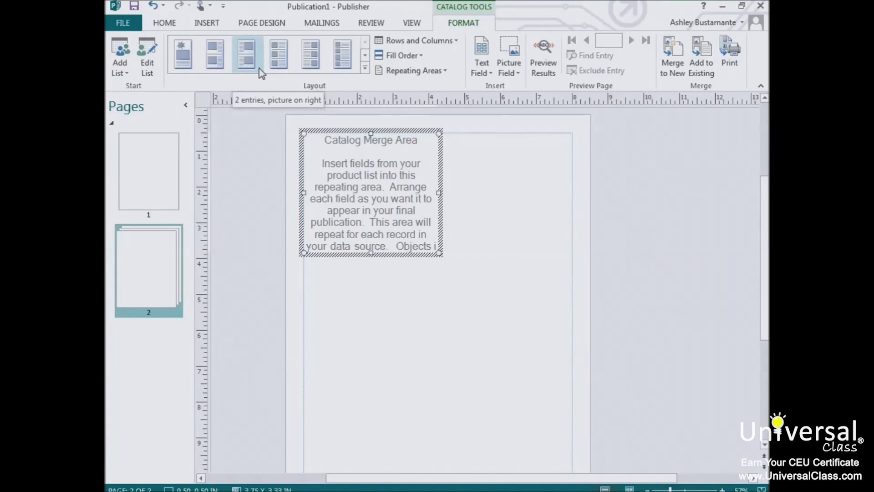
left_click(453, 41)
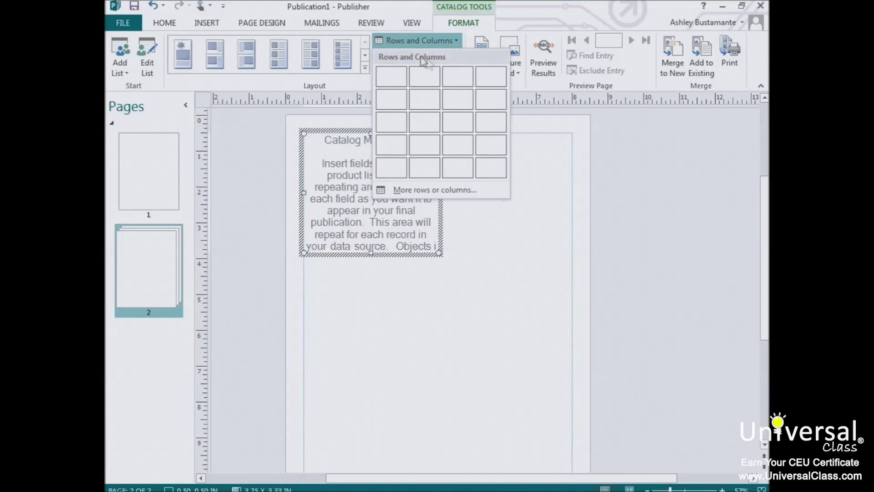
Check the Fill Order, then set Repeating Areas to One repeating layout.
left_click(423, 55)
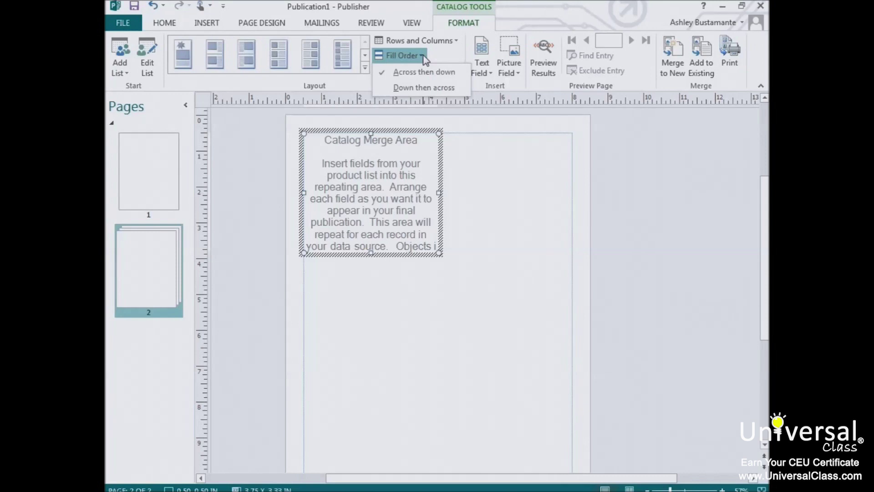
left_click(445, 71)
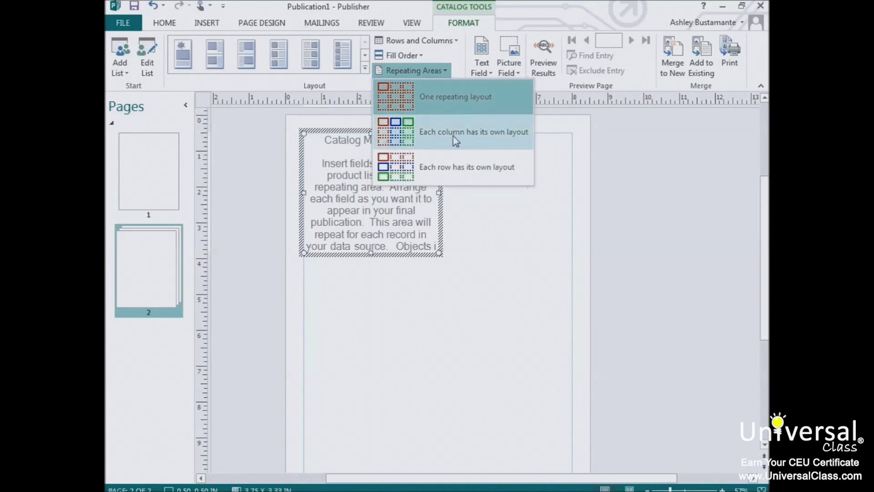
left_click(438, 102)
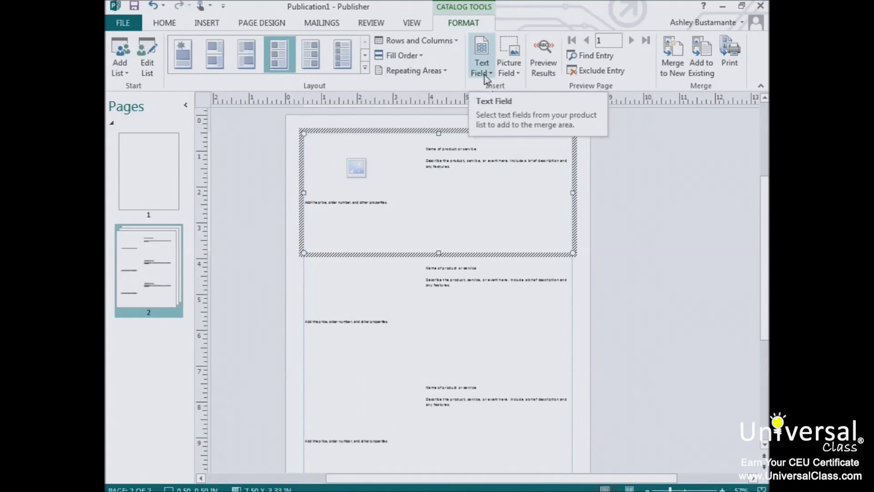
Zoom to 100%, insert the Product text field into the entry, and toggle the merged-data preview.
key("F9")
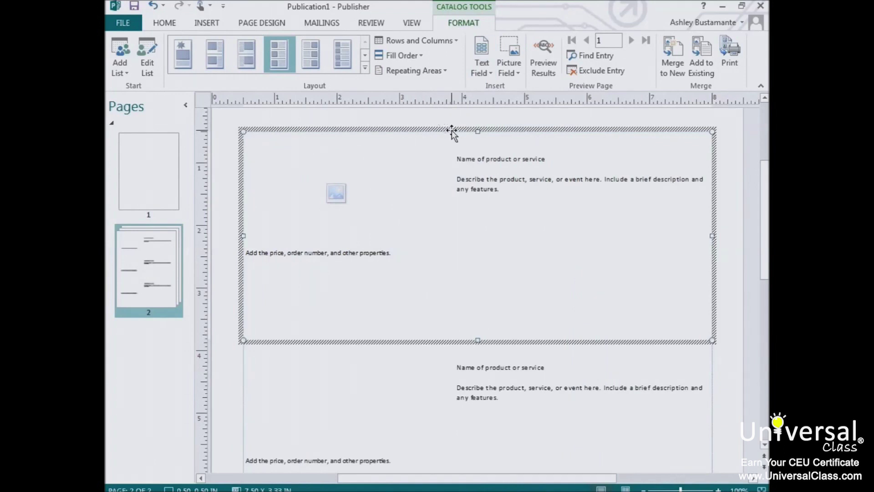
left_click(486, 73)
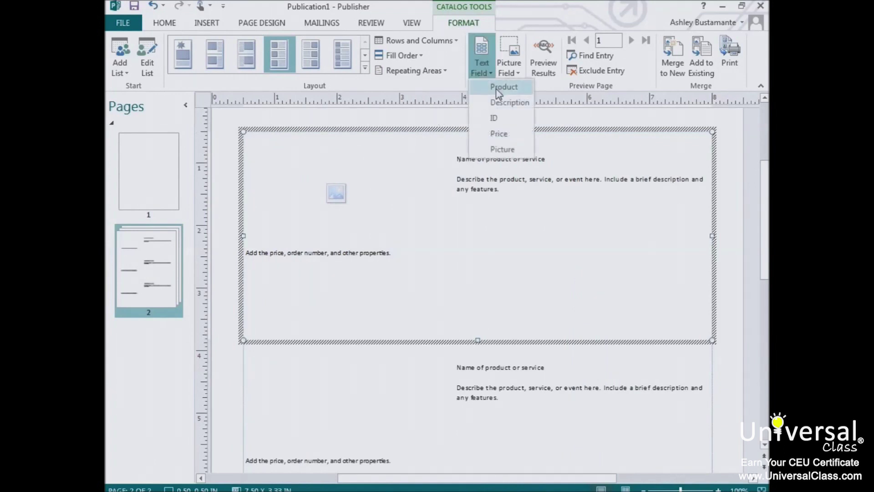
left_click(502, 87)
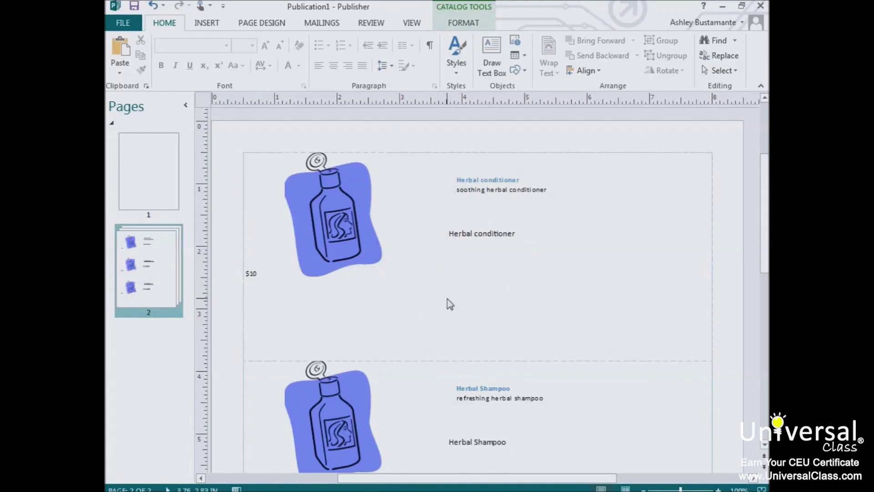
left_click(464, 23)
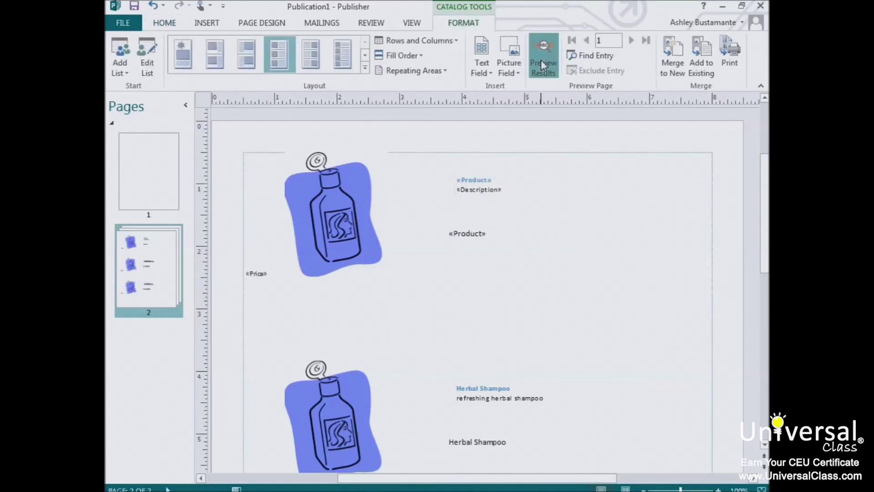
left_click(542, 59)
left_click(541, 59)
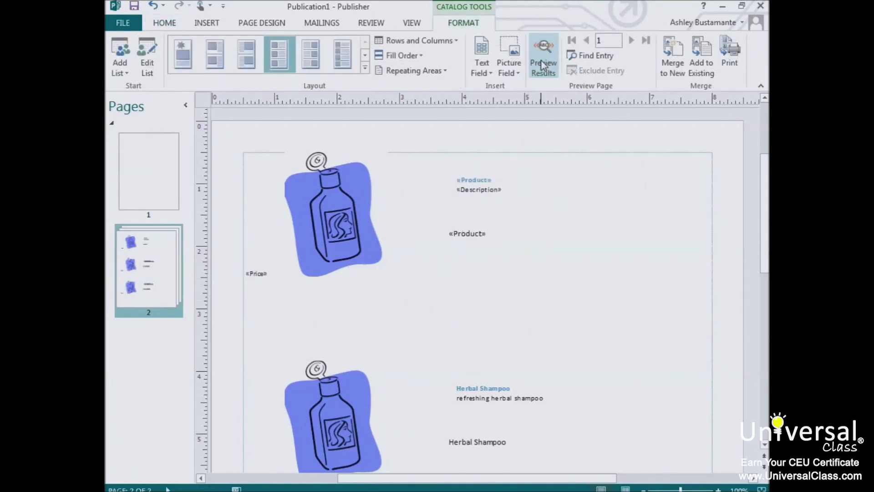
left_click(541, 59)
left_click(541, 59)
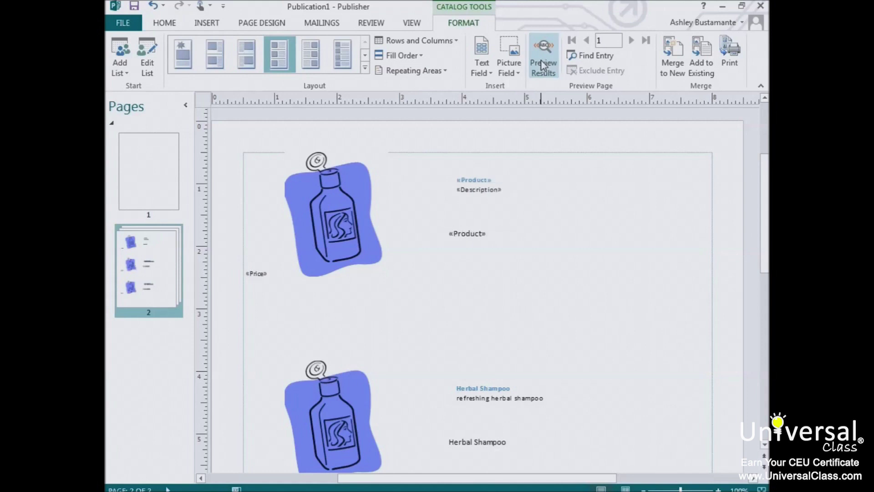
Select the «Product» field text in its text box and set it to 18 pt.
left_click(498, 237)
left_click_drag(497, 236, 490, 238)
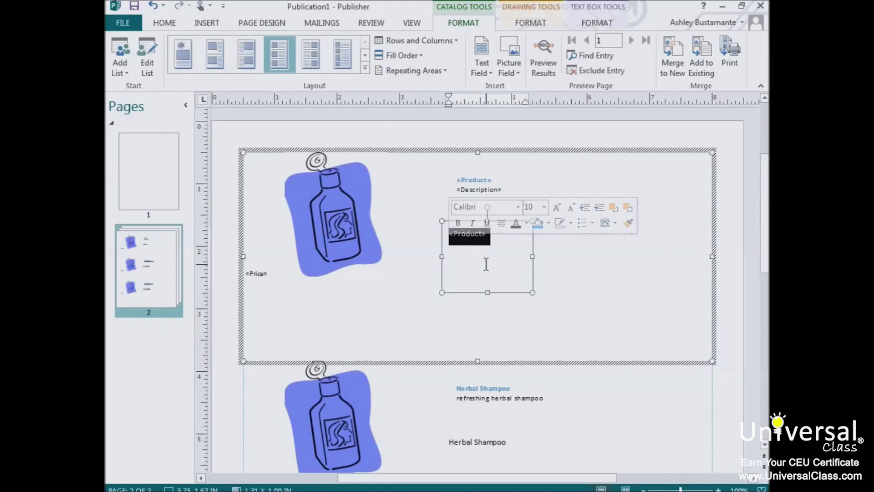
left_click(545, 207)
left_click(531, 358)
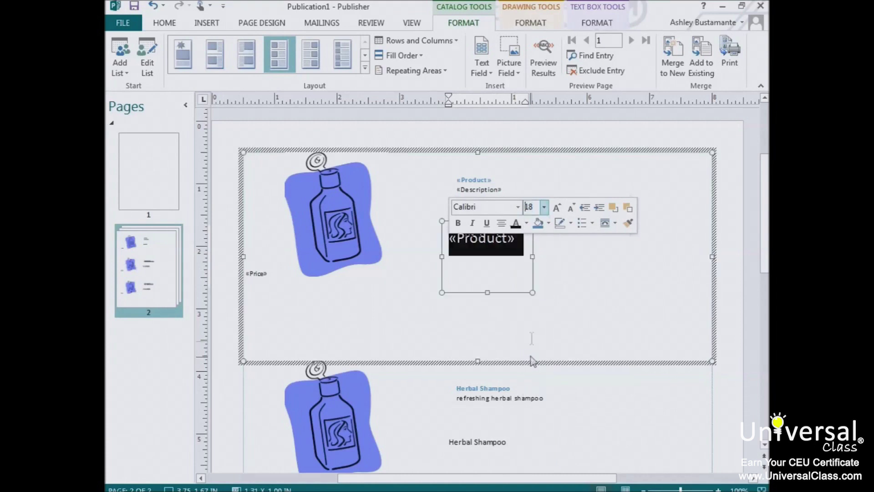
left_click(574, 279)
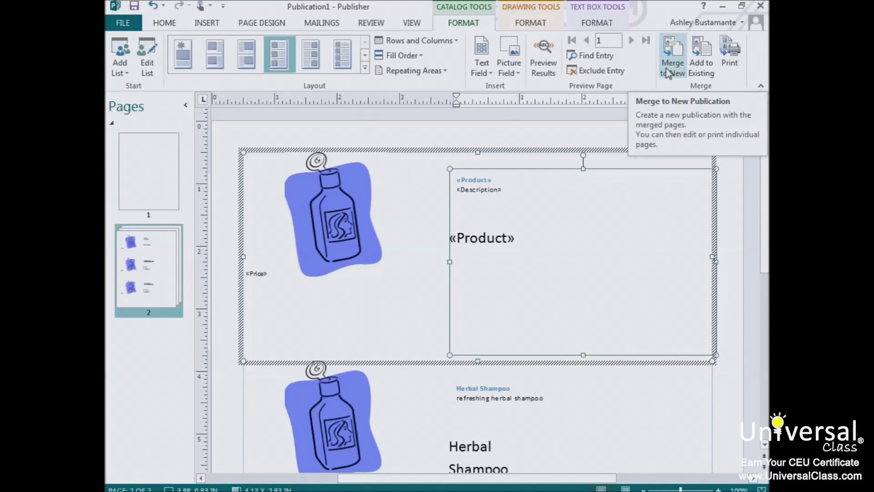
Try Merge to New and Add to Existing (cancelled), then send the merged catalog to Print.
left_click(673, 67)
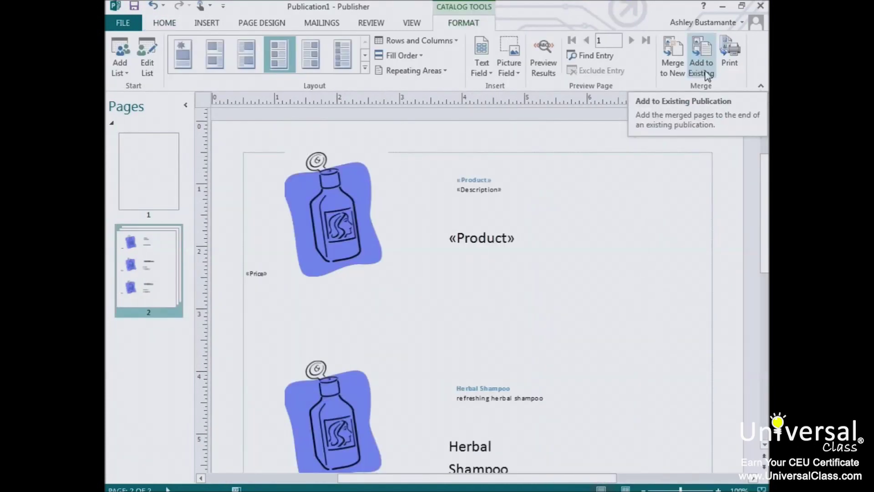
left_click(706, 74)
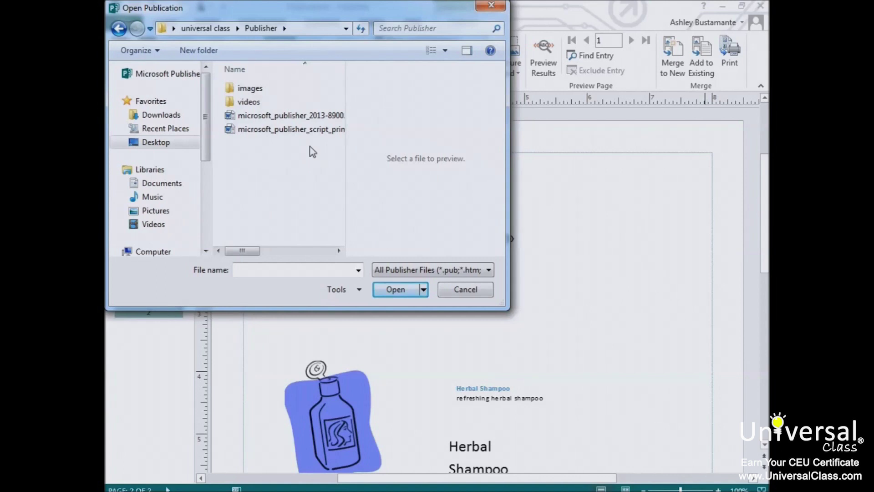
left_click(465, 290)
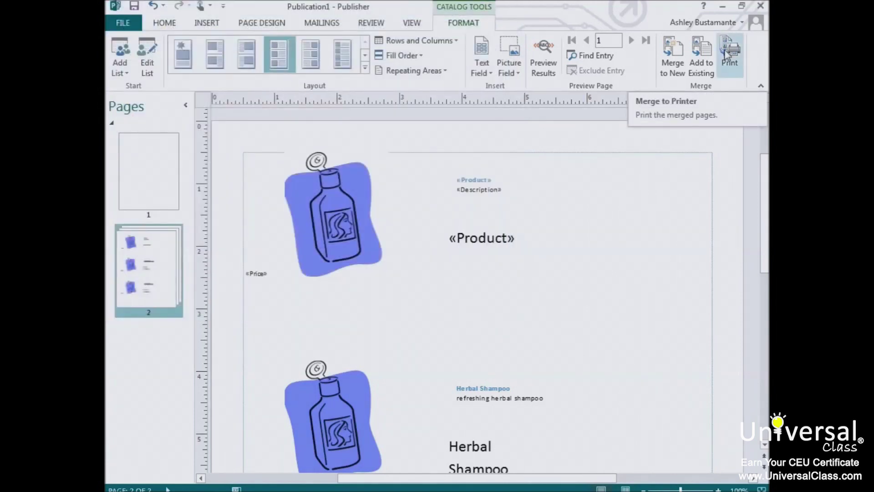
left_click(727, 53)
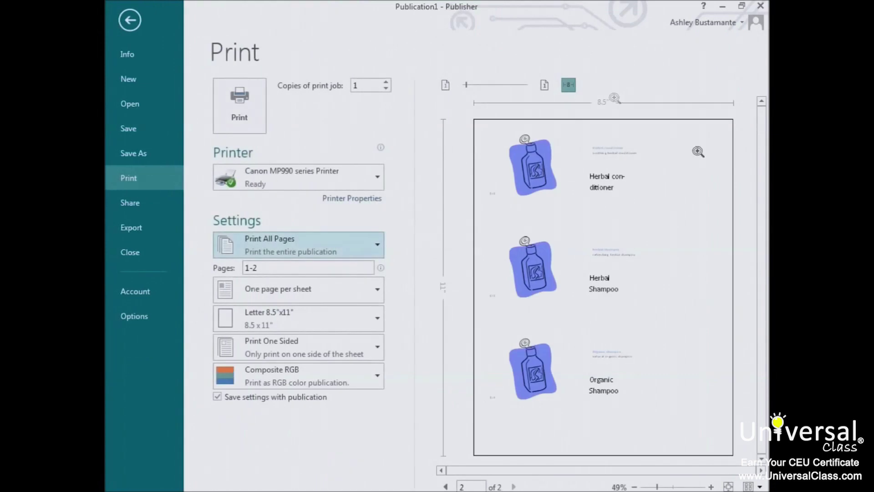